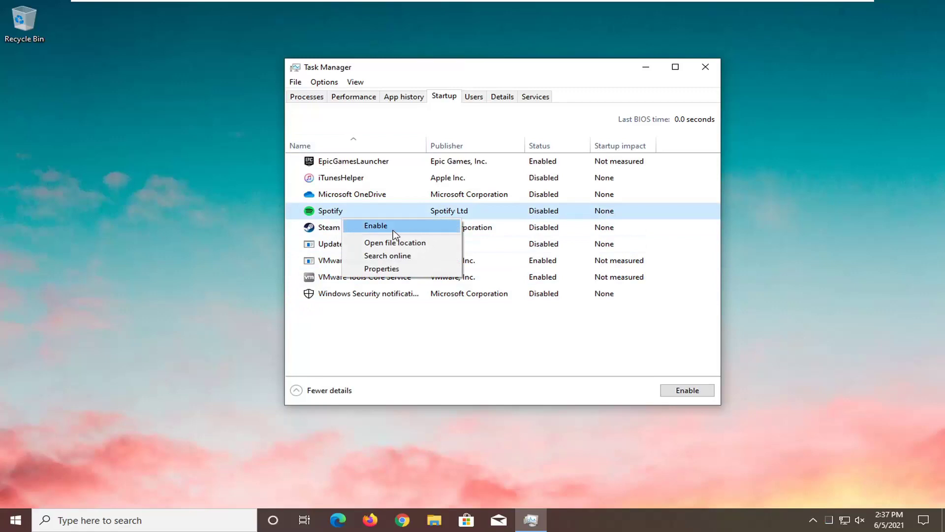
# Keep Spotify disabled, select the EpicGamesLauncher startup entry, then close Task Manager.
pyautogui.click(609, 228)
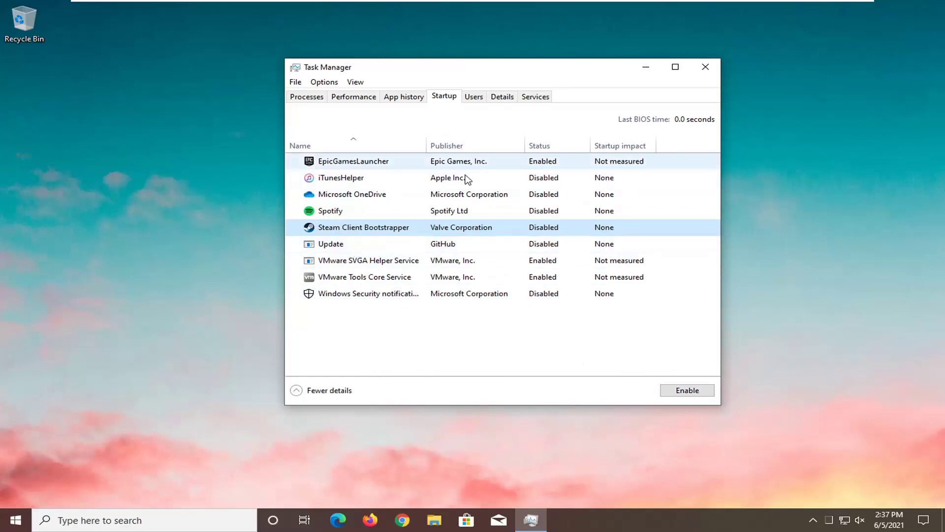
pyautogui.click(387, 165)
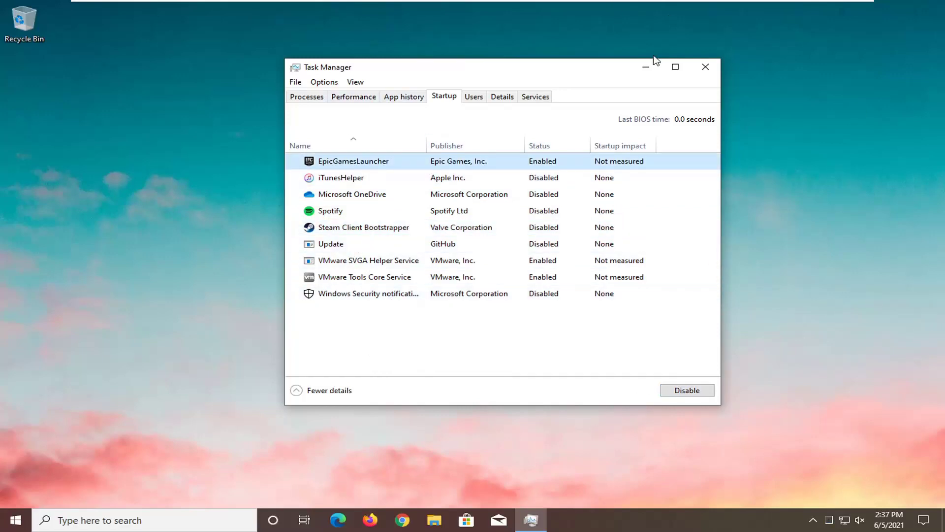
pyautogui.click(704, 67)
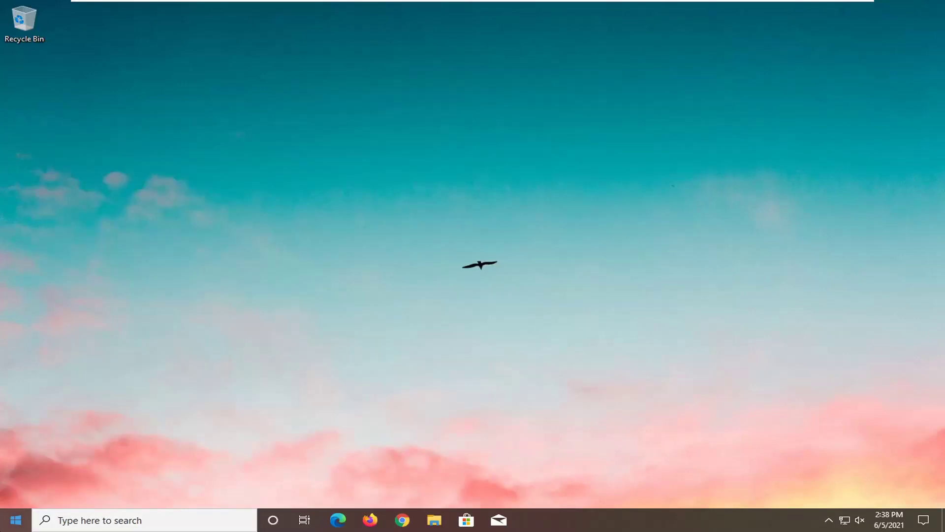
# Search for 'xbox' in Start and open the Xbox app's settings, scrolled down to Reset.
pyautogui.click(16, 520)
pyautogui.write('xbox')
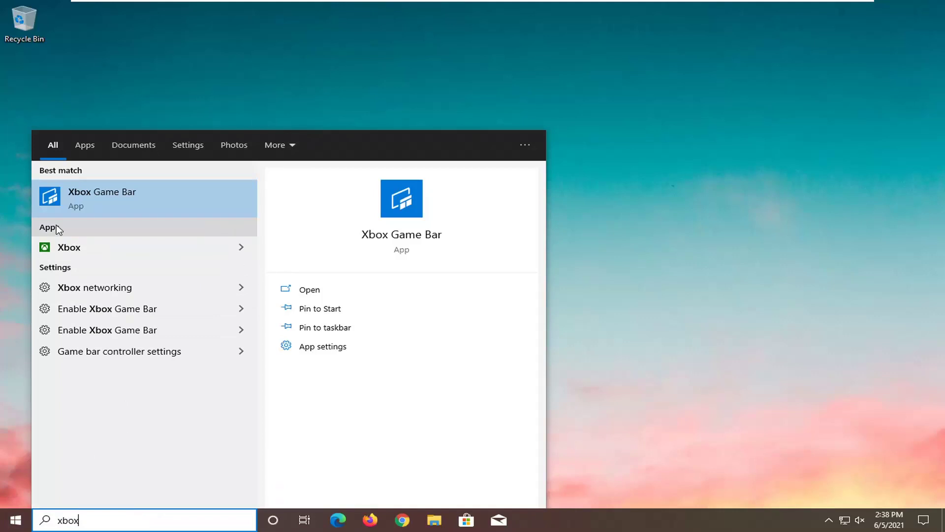
pyautogui.click(241, 247)
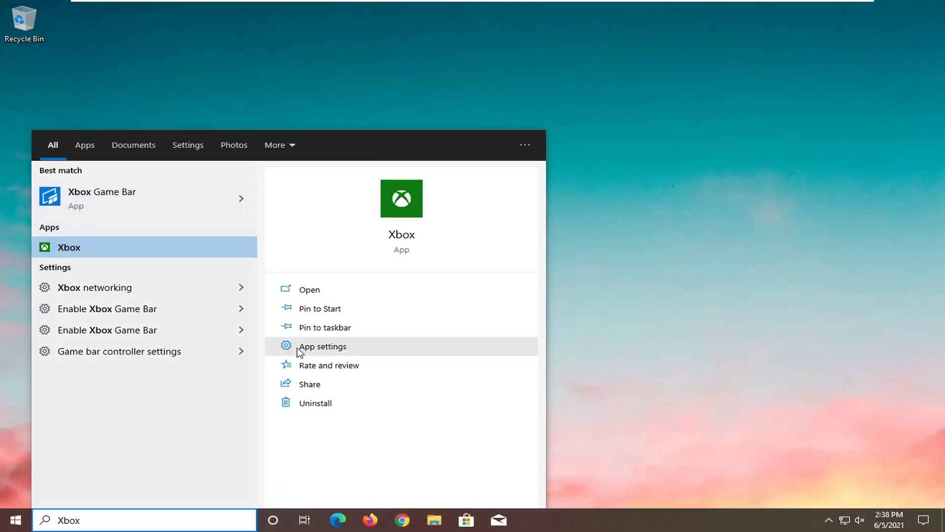
pyautogui.click(322, 347)
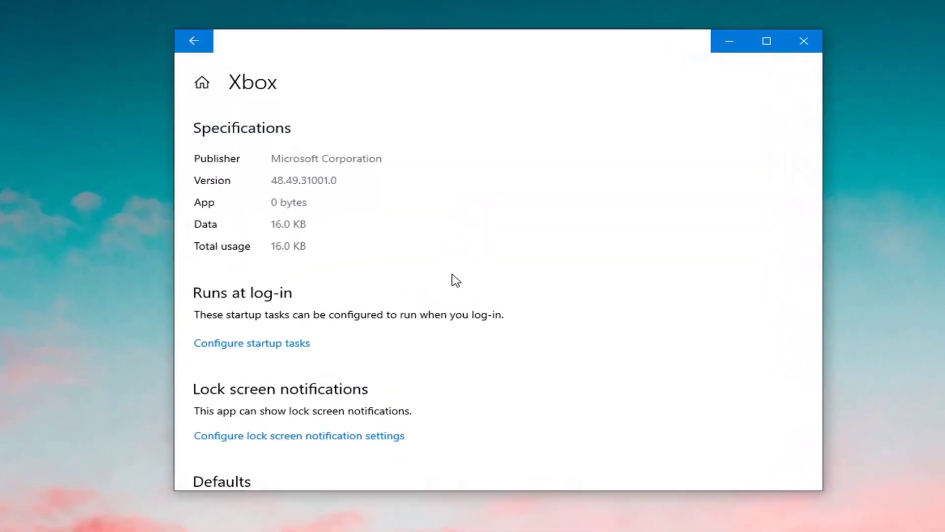
pyautogui.scroll(-1, 545, 253)
pyautogui.scroll(-10, 574, 297)
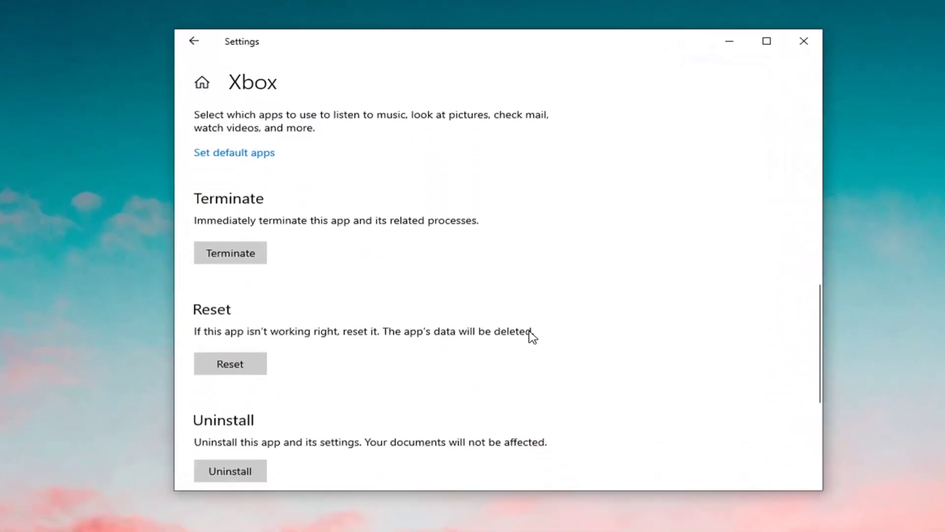
pyautogui.scroll(-1, 256, 281)
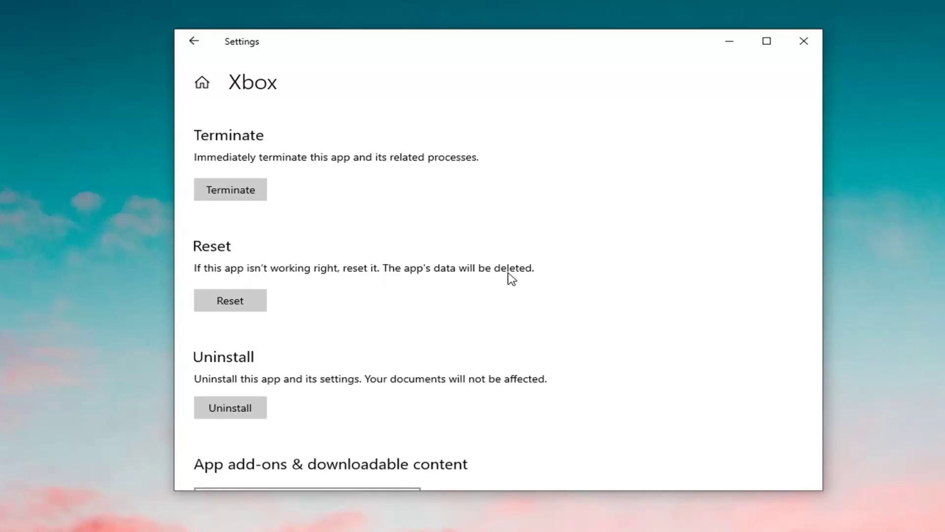
# Reset the Xbox app, confirm deleting its data, and close Settings.
pyautogui.click(215, 302)
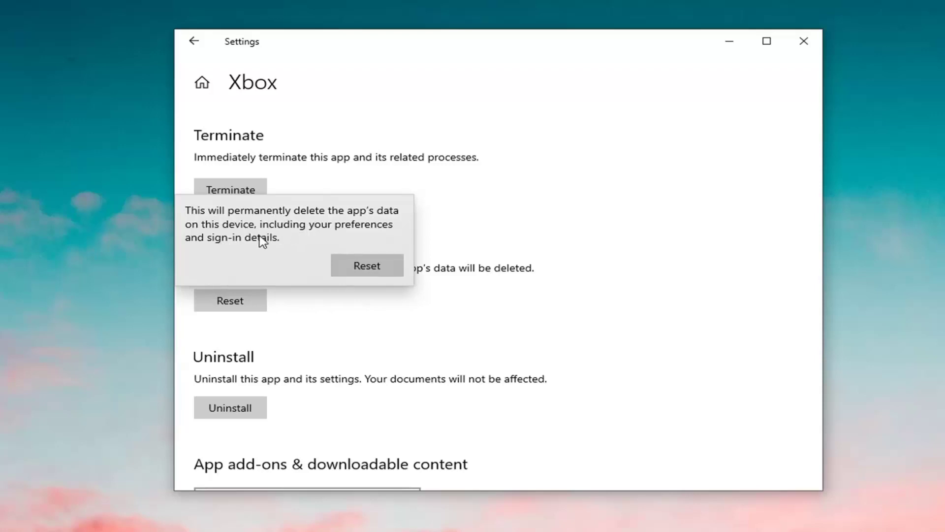
pyautogui.click(363, 266)
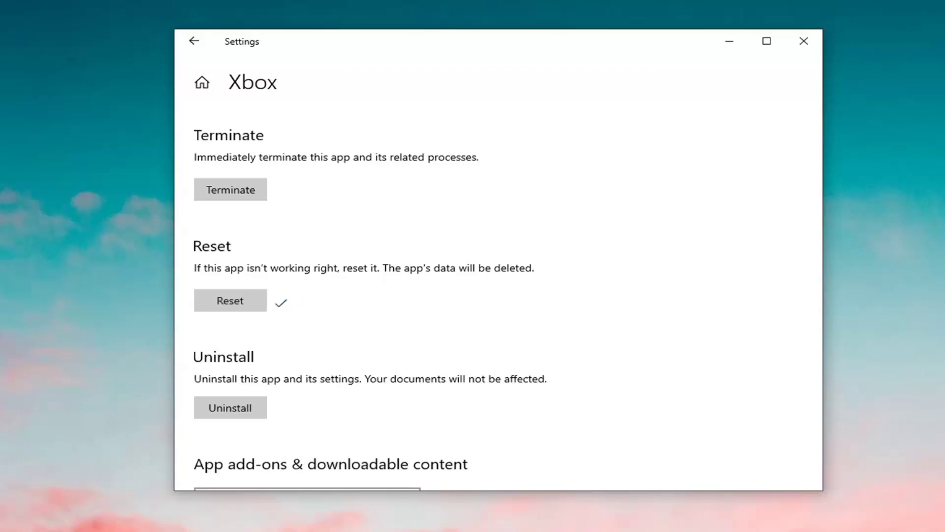
pyautogui.click(808, 41)
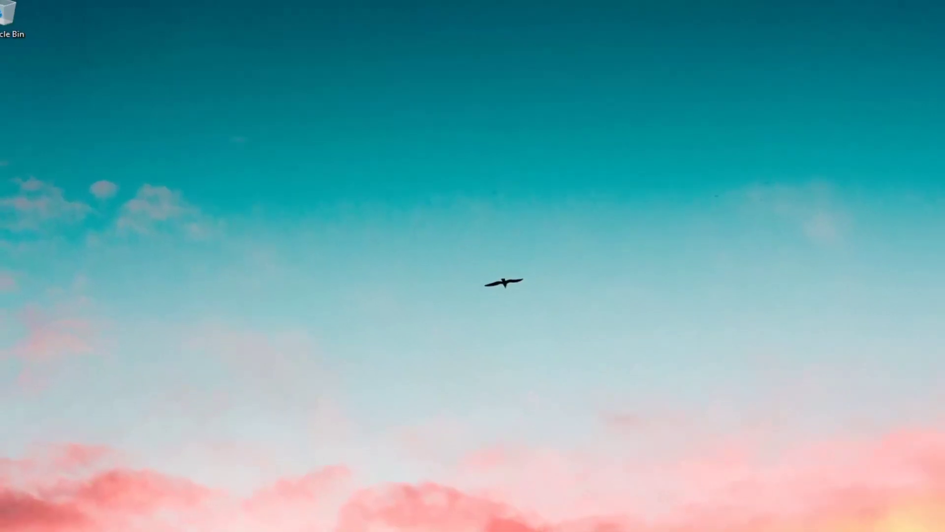
# Open This PC from a Start search for 'this pc' and select Local Disk (C:).
pyautogui.click(5, 525)
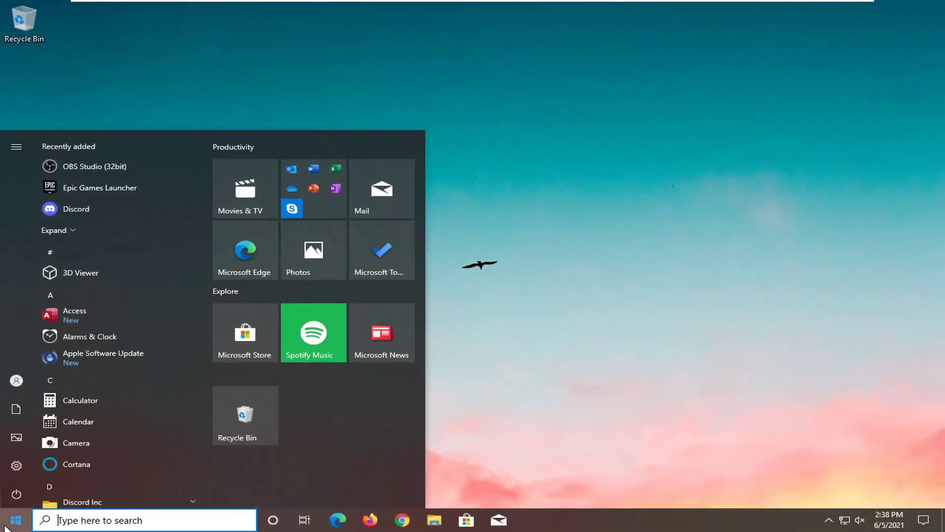
pyautogui.write('this pc')
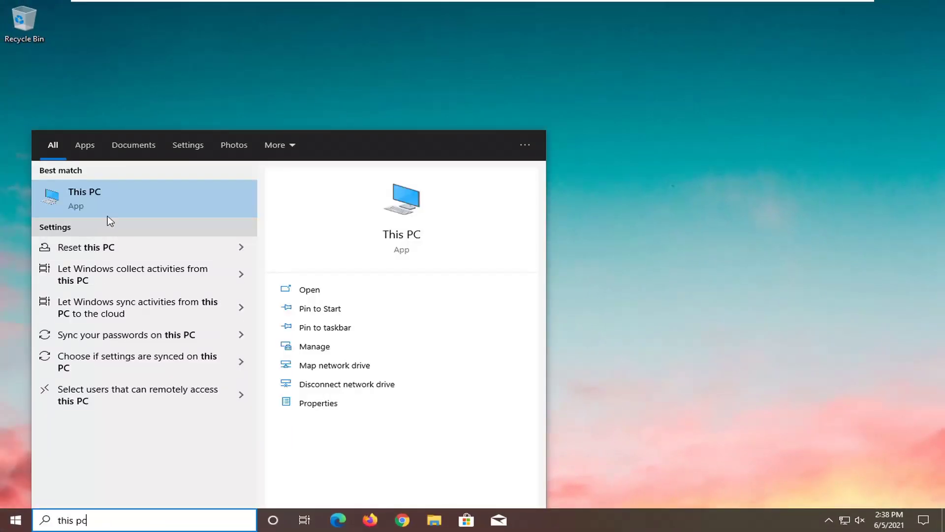
pyautogui.click(75, 194)
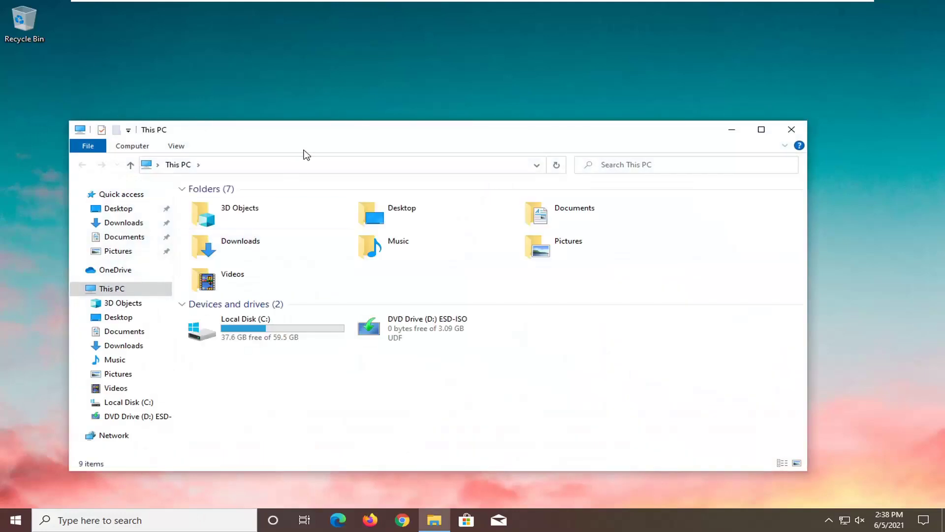
pyautogui.moveTo(302, 132); pyautogui.dragTo(327, 76)
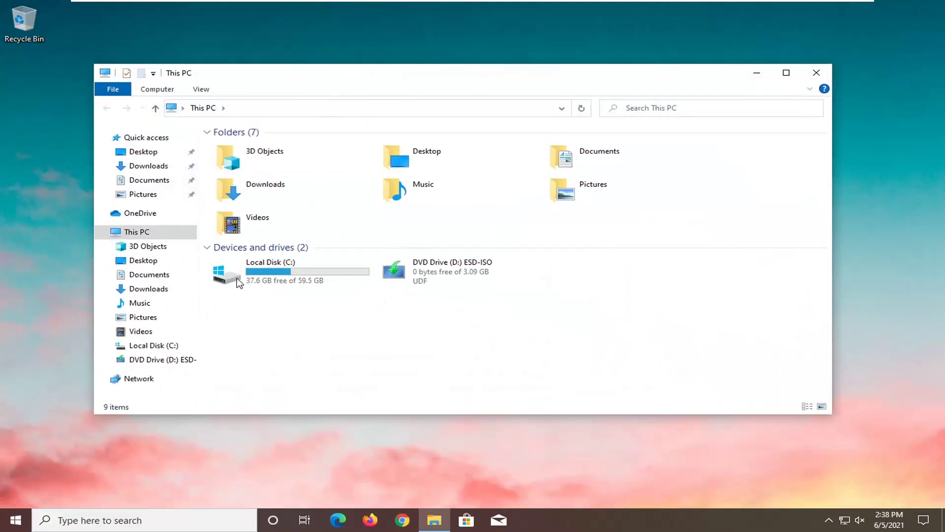
pyautogui.click(275, 272)
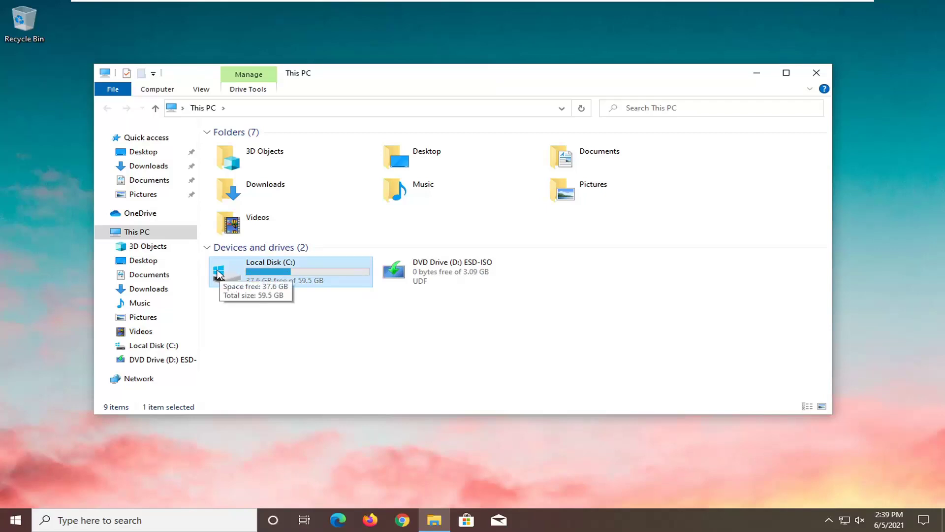
# Run Check from the Tools tab of Local Disk (C:) Properties and choose Scan drive.
pyautogui.rightClick(281, 274)
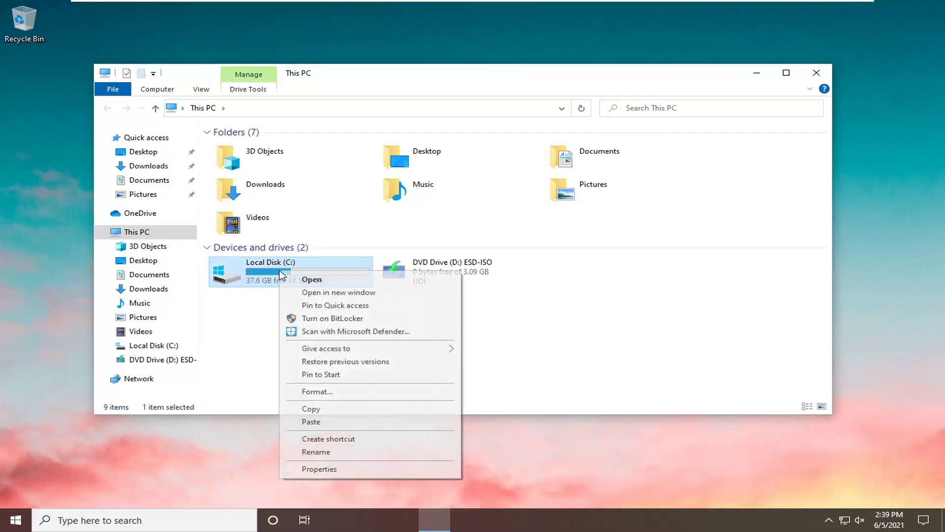
pyautogui.click(326, 470)
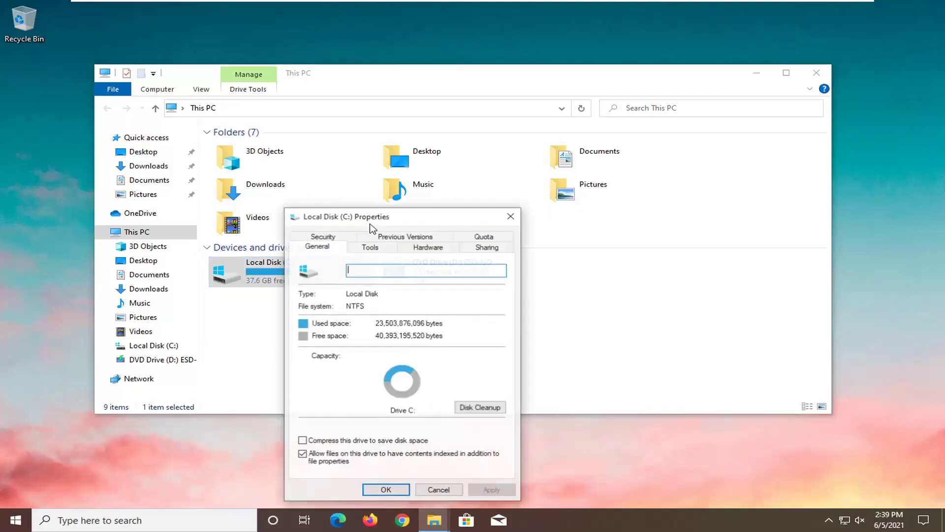
pyautogui.moveTo(384, 216); pyautogui.dragTo(414, 103)
pyautogui.click(402, 136)
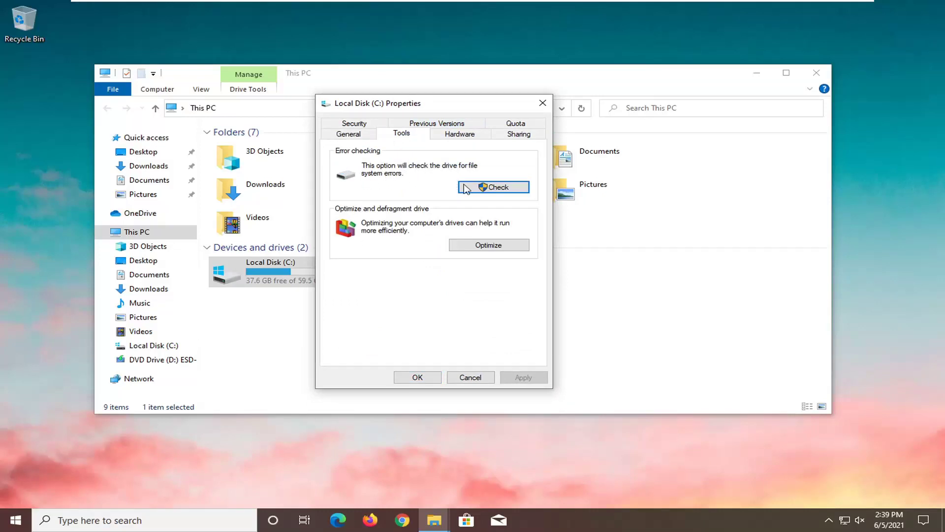
pyautogui.click(499, 189)
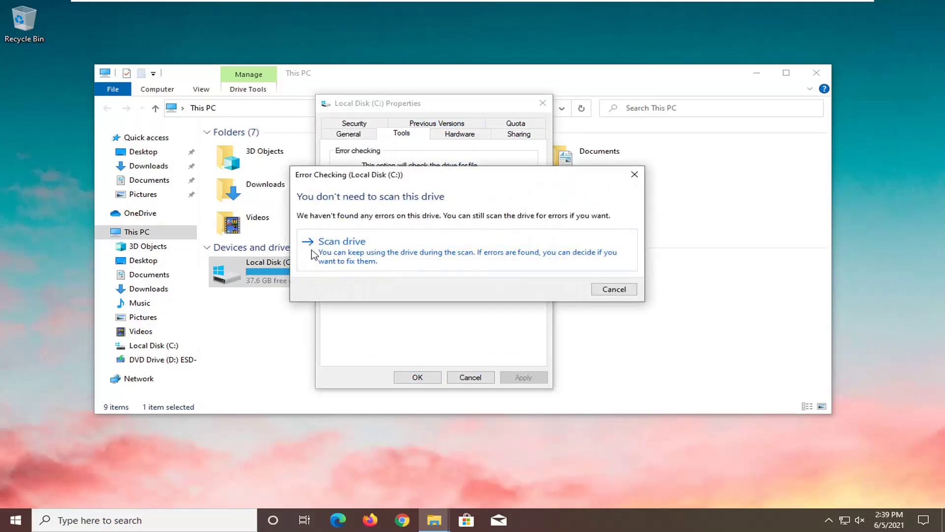
pyautogui.click(401, 252)
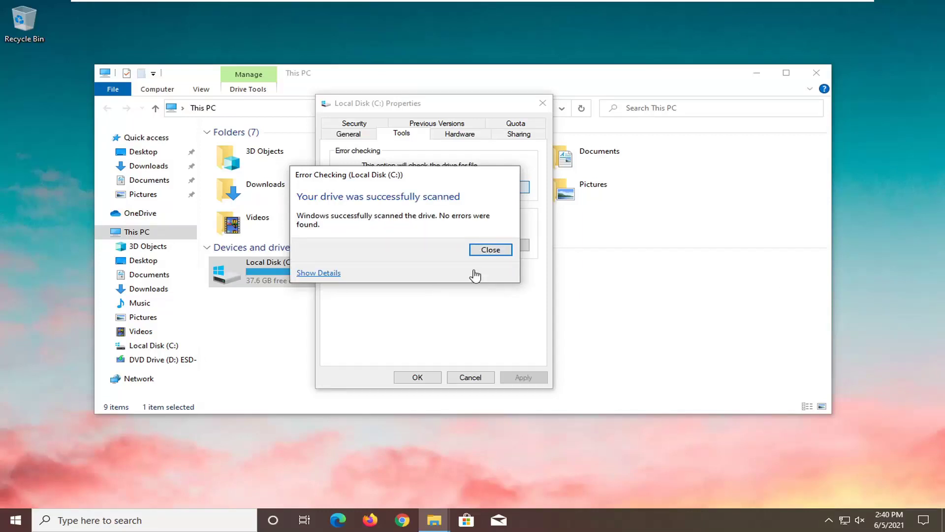
# Close the no-errors scan result, then click OK in Local Disk (C:) Properties.
pyautogui.click(491, 252)
pyautogui.click(418, 377)
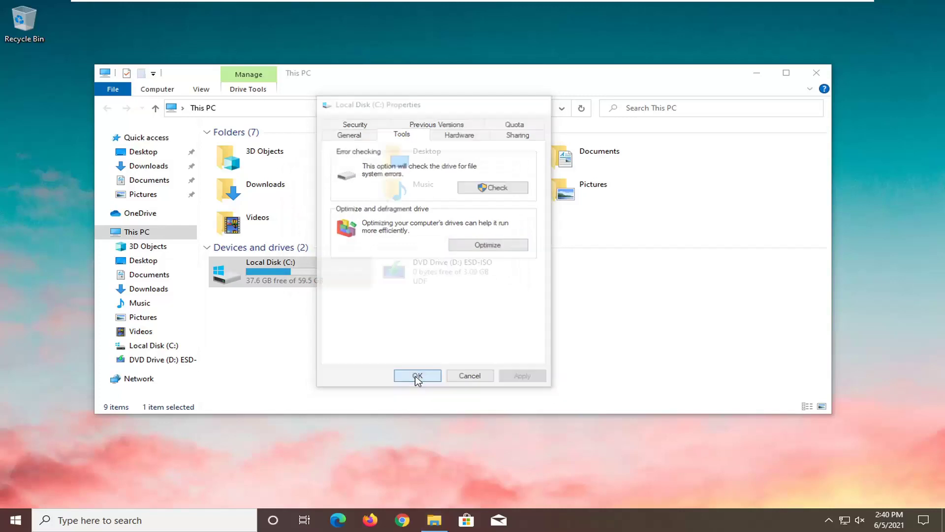
# Close File Explorer, open Command Prompt as administrator, and enter sfc /scannow.
pyautogui.click(813, 76)
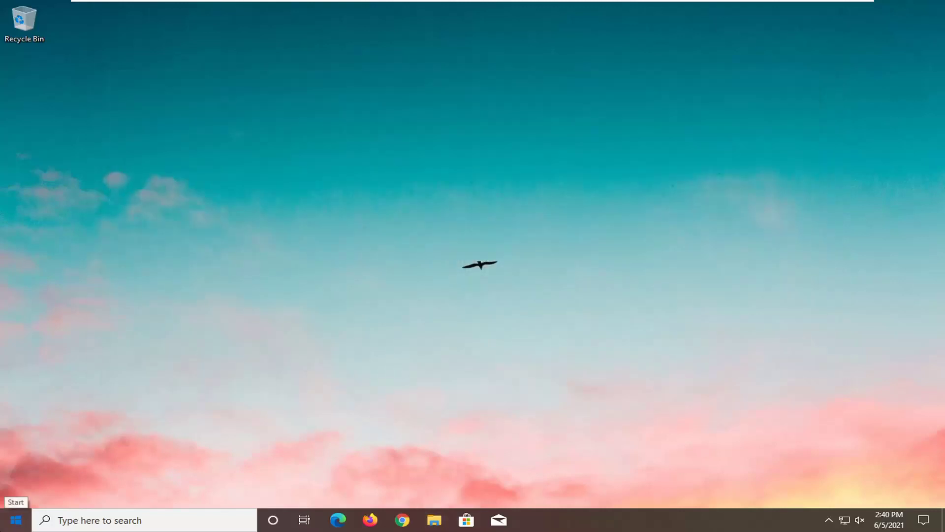
pyautogui.click(15, 520)
pyautogui.write('cmd')
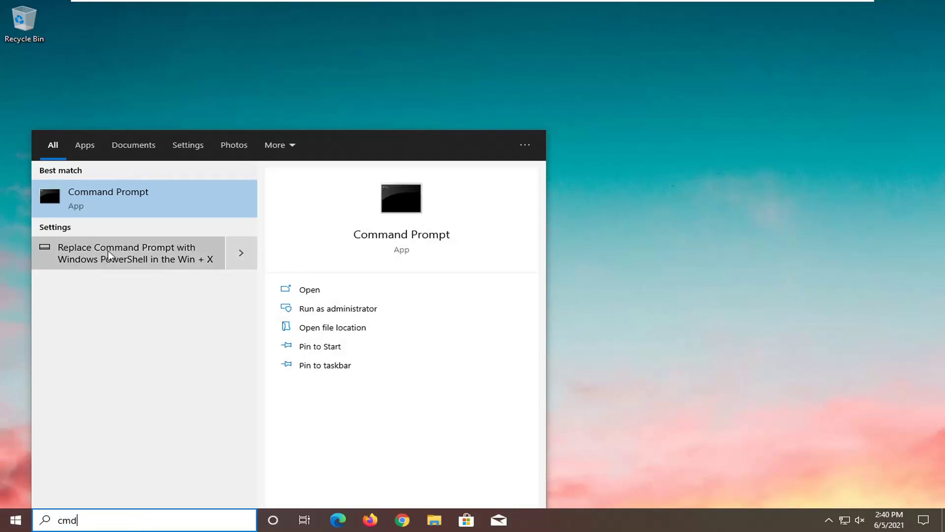
pyautogui.rightClick(118, 200)
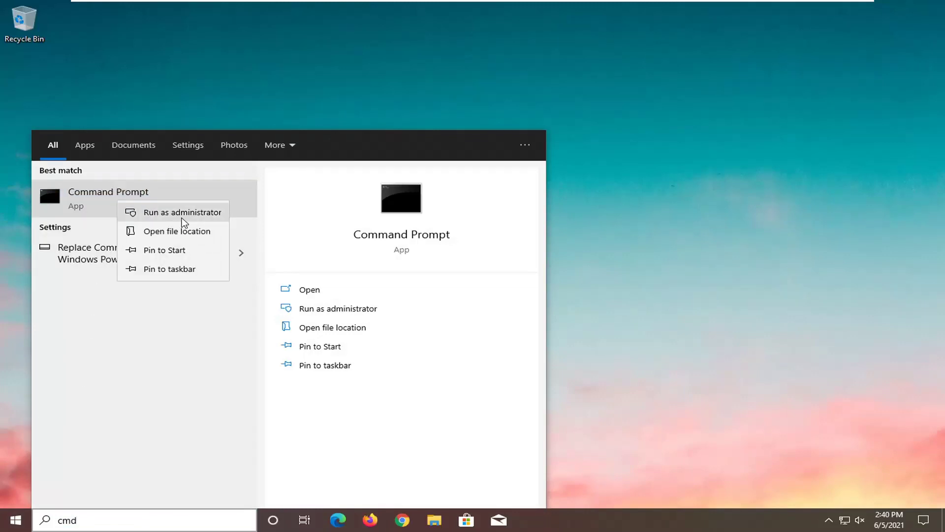
pyautogui.click(200, 217)
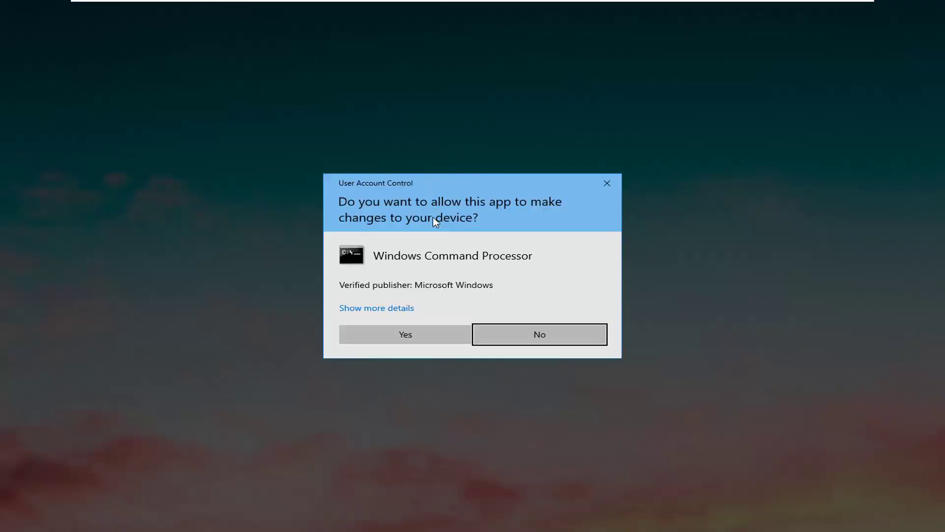
pyautogui.click(421, 335)
pyautogui.moveTo(379, 132); pyautogui.dragTo(409, 96)
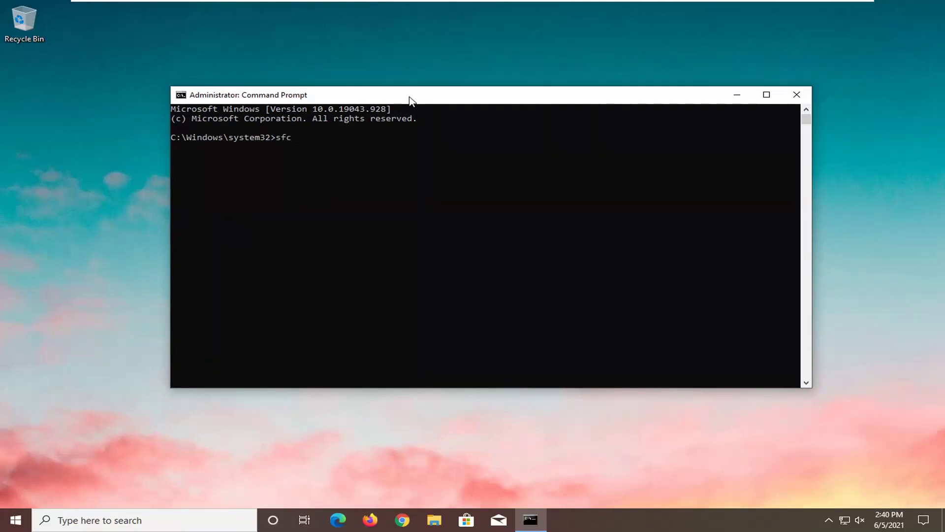
pyautogui.write('ow')
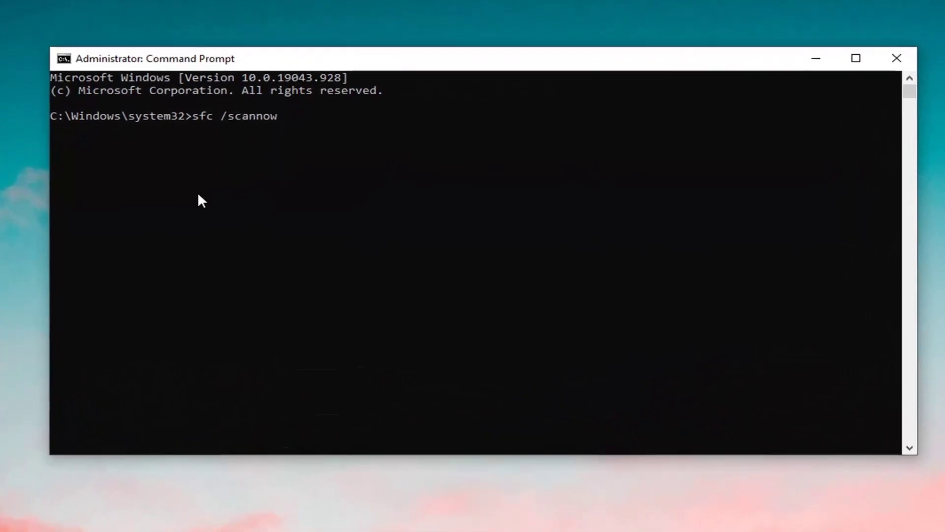
# Run sfc /scannow until it reports no integrity violations, then close Command Prompt.
pyautogui.press('Return')
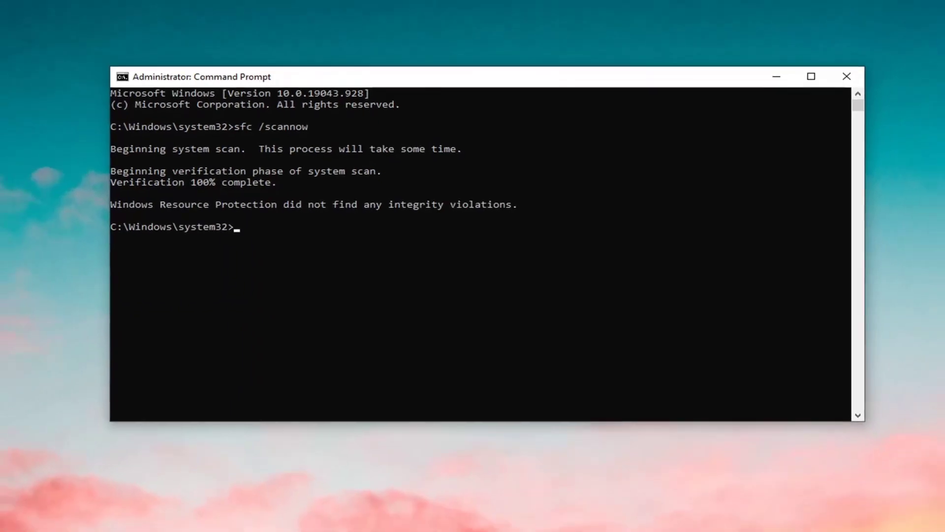
pyautogui.click(878, 64)
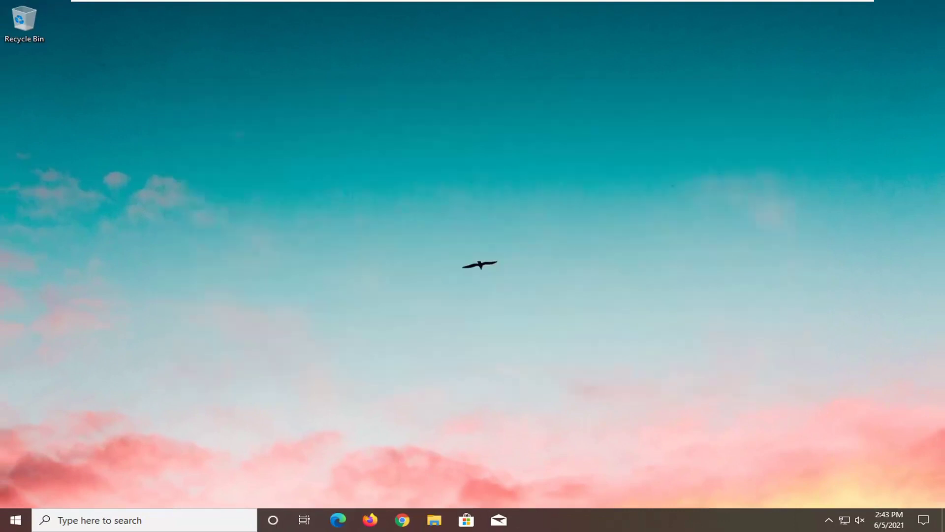